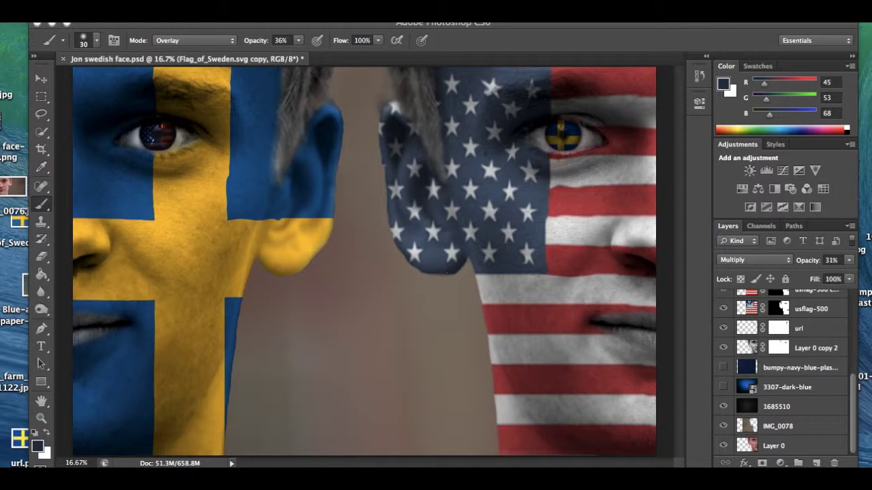
Preview the IMG_0076 photo from the desktop, then close the preview.
click(14, 194)
key(space)
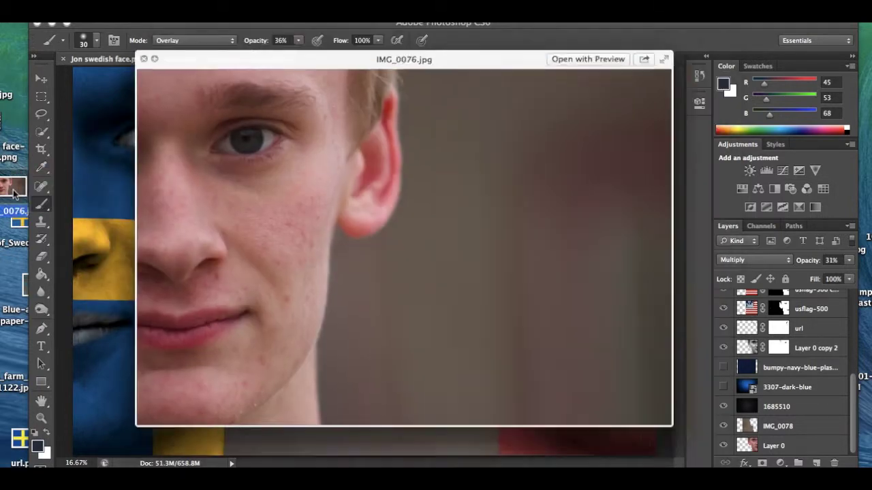
key(space)
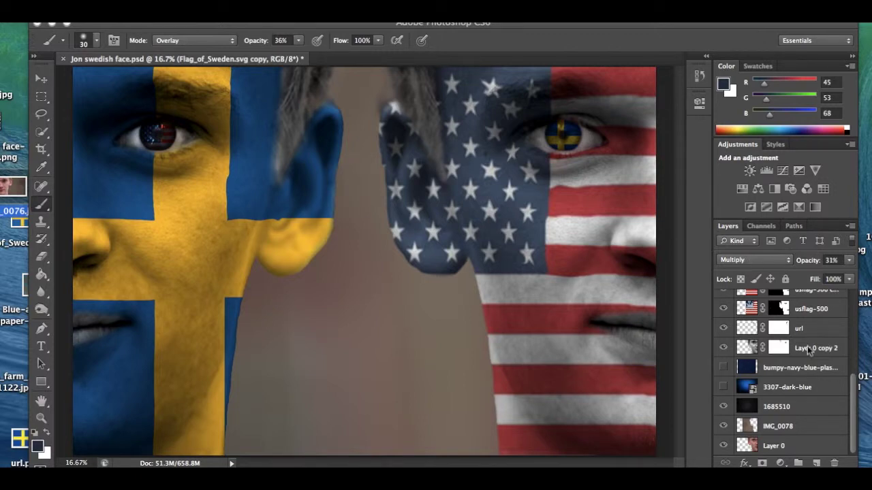
Toggle both Flag_of_Sweden layers off and on to compare the left face with and without the flag.
scroll(807, 351, up, 5)
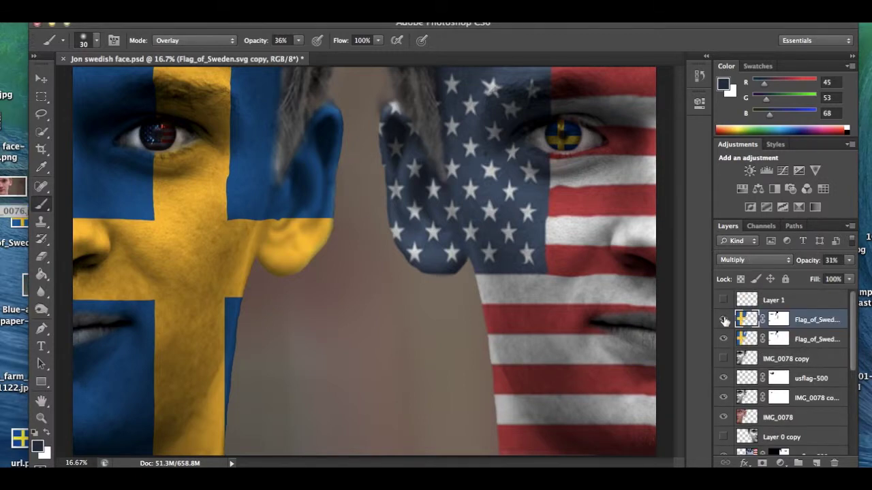
click(724, 319)
click(723, 339)
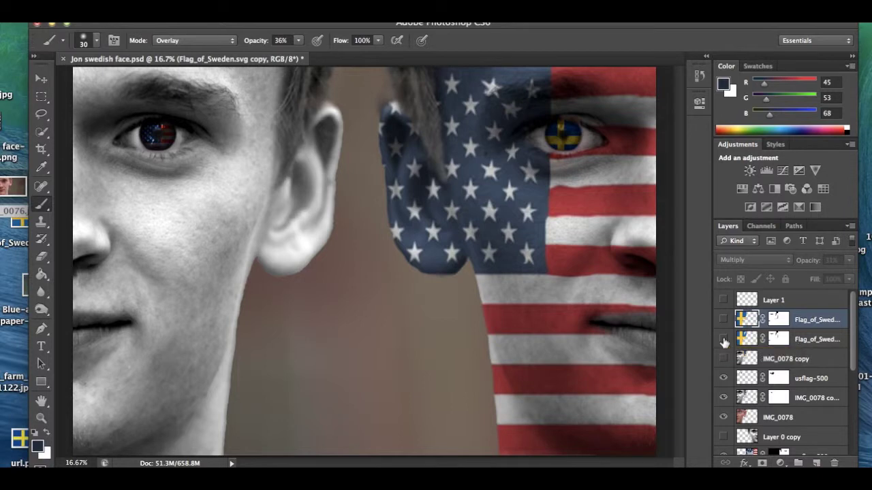
click(723, 340)
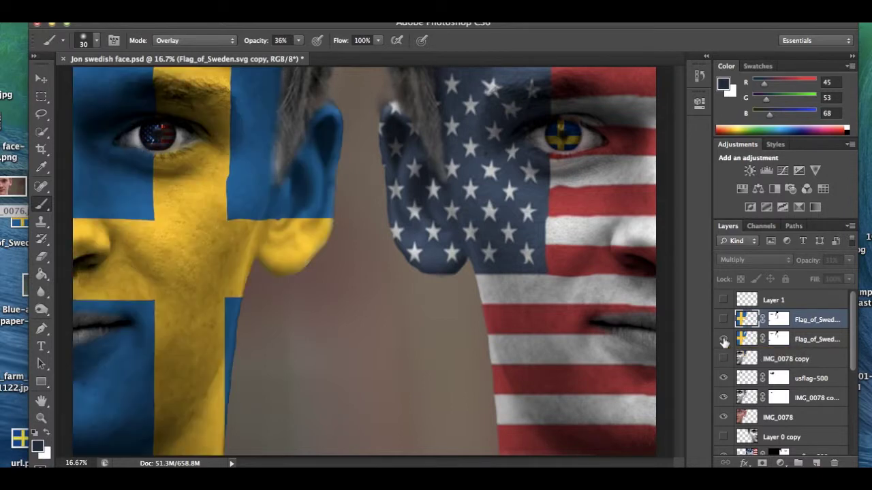
click(724, 320)
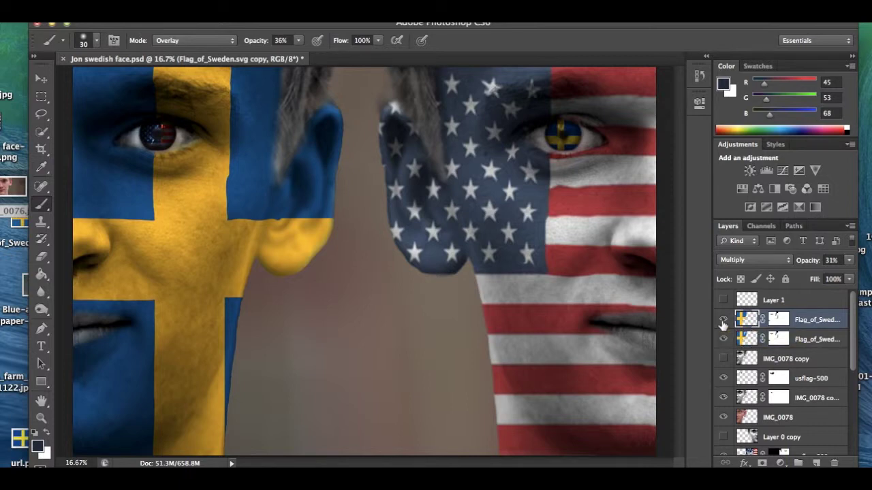
click(723, 322)
click(724, 322)
click(724, 339)
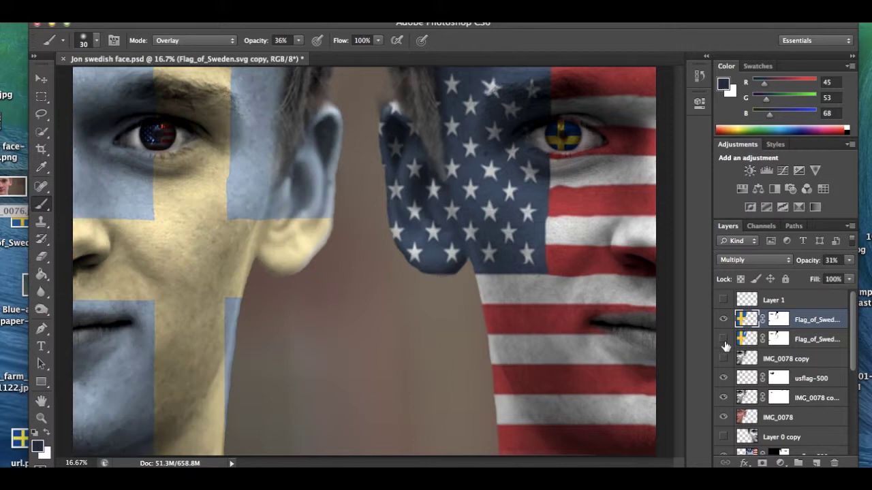
click(725, 340)
Turn on IMG_0078 copy and leave both Flag_of_Sweden layers hidden, so the left face is plain greyscale.
click(724, 319)
click(724, 340)
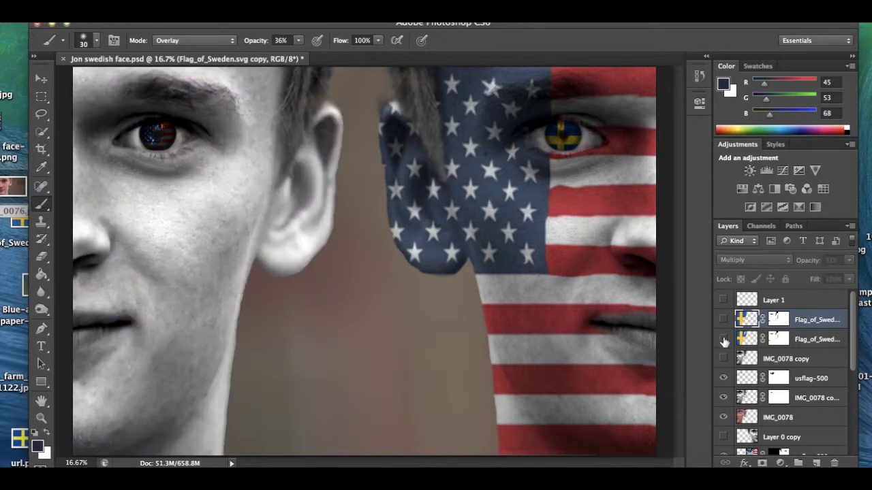
click(724, 340)
click(723, 319)
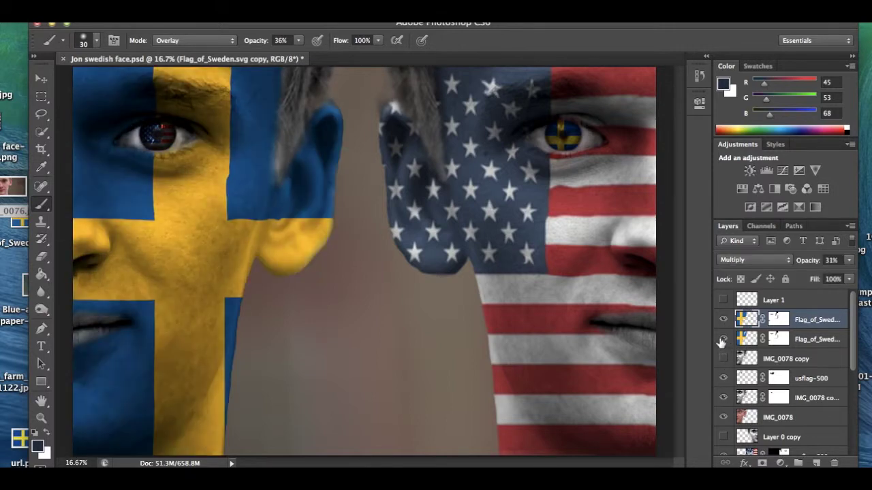
click(723, 339)
click(722, 359)
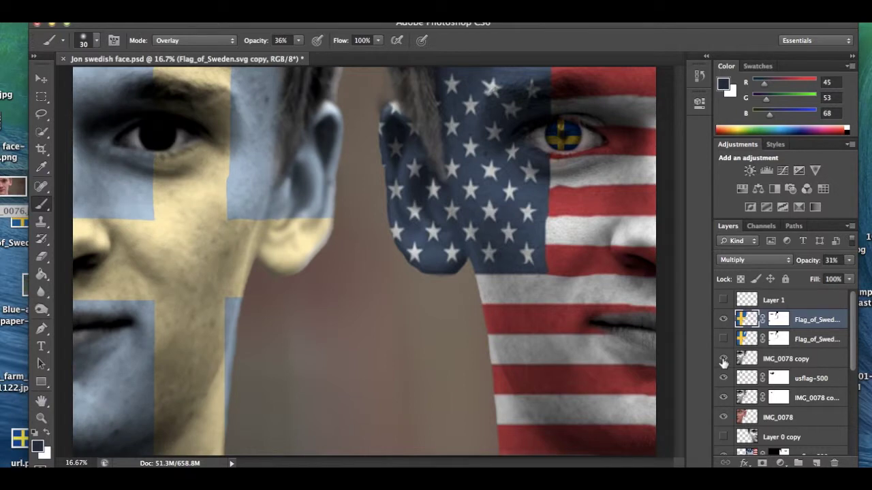
click(723, 319)
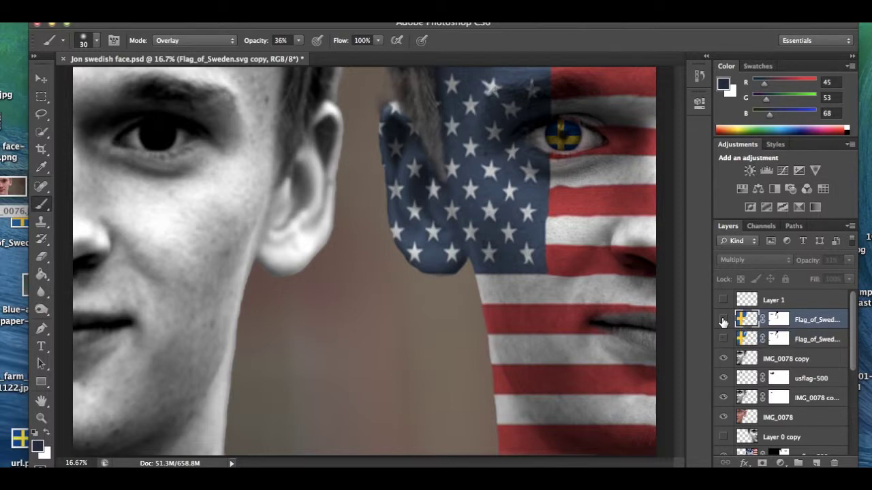
click(723, 319)
click(724, 320)
Reposition Jon swedish face.psd on the desktop, then return the Photoshop window to its place.
drag(617, 27, 398, 28)
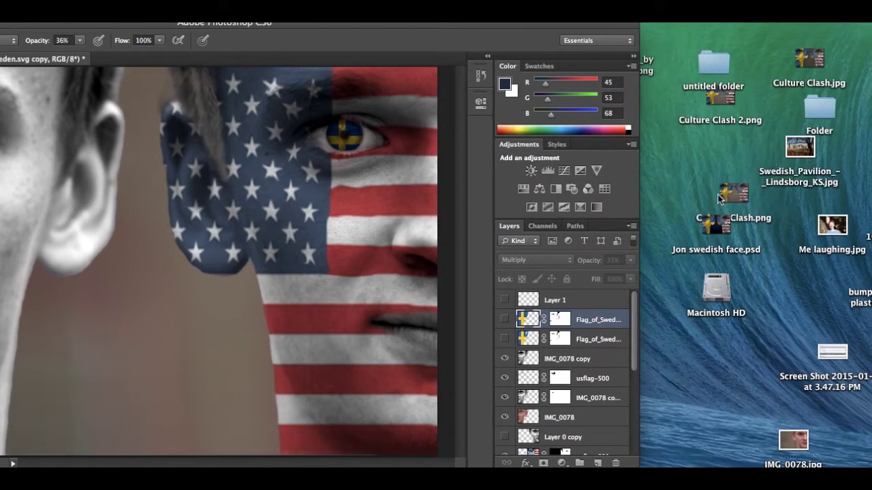
drag(721, 224, 680, 158)
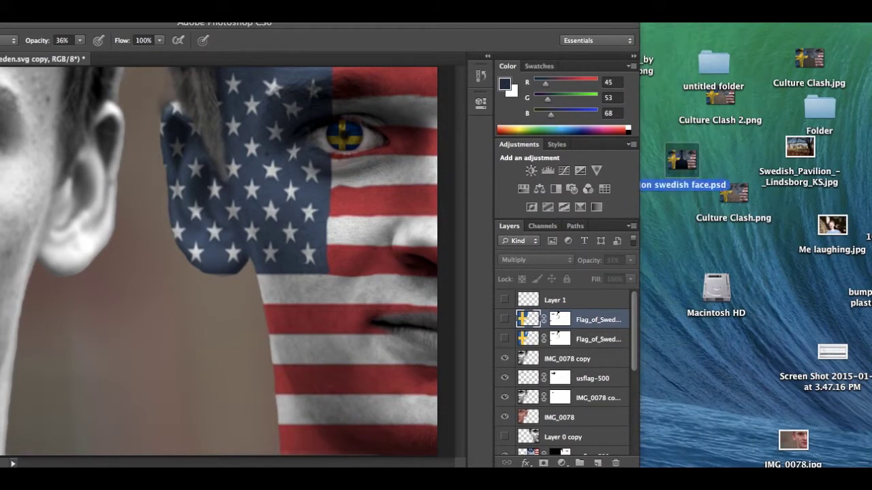
click(408, 26)
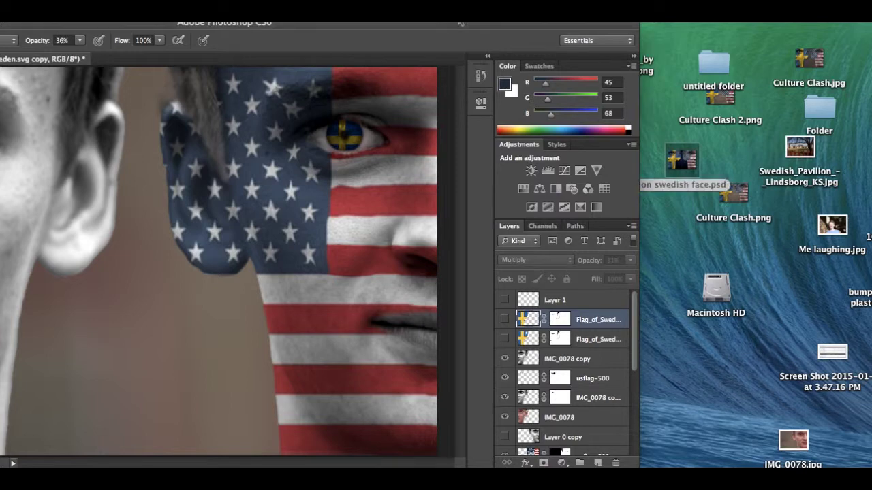
drag(528, 27, 729, 22)
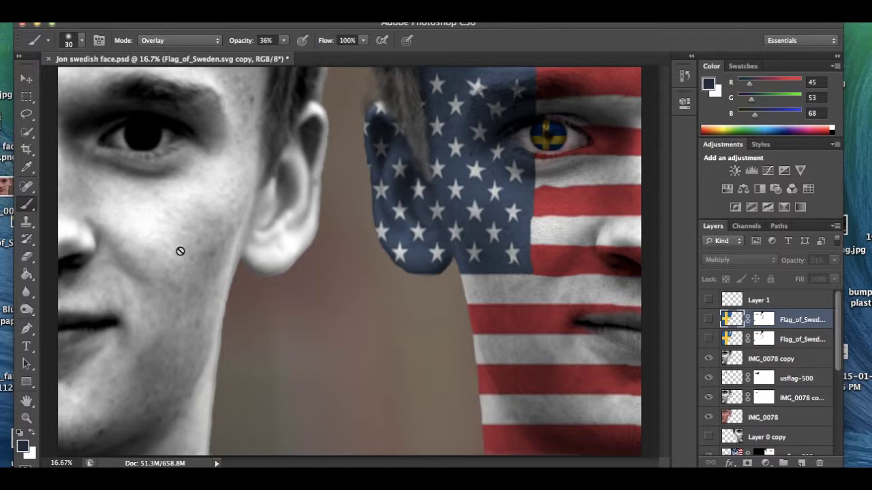
Select the IMG_0078 copy layer and browse the Filter menu and blur options without applying any.
click(349, 11)
mouse_move(290, 10)
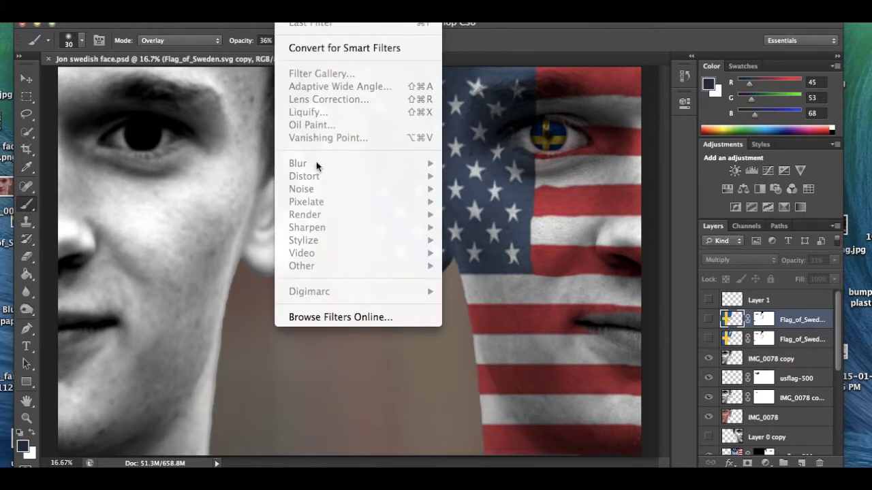
click(480, 353)
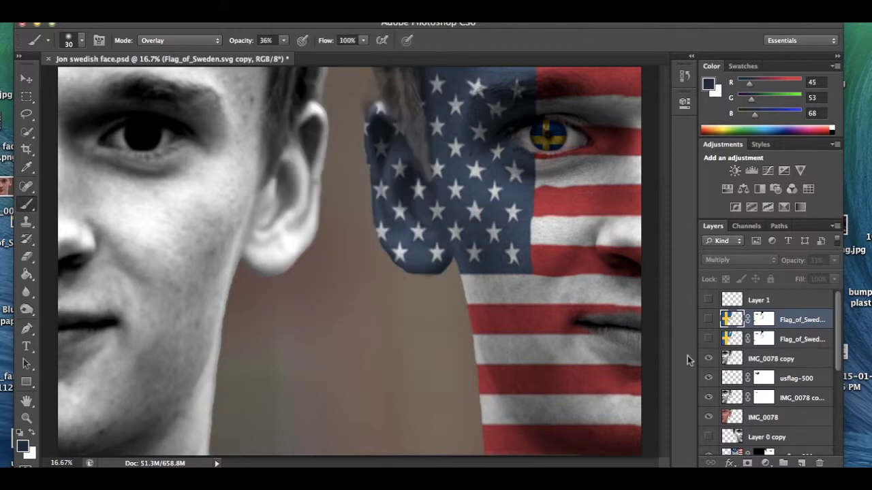
click(732, 360)
click(300, 17)
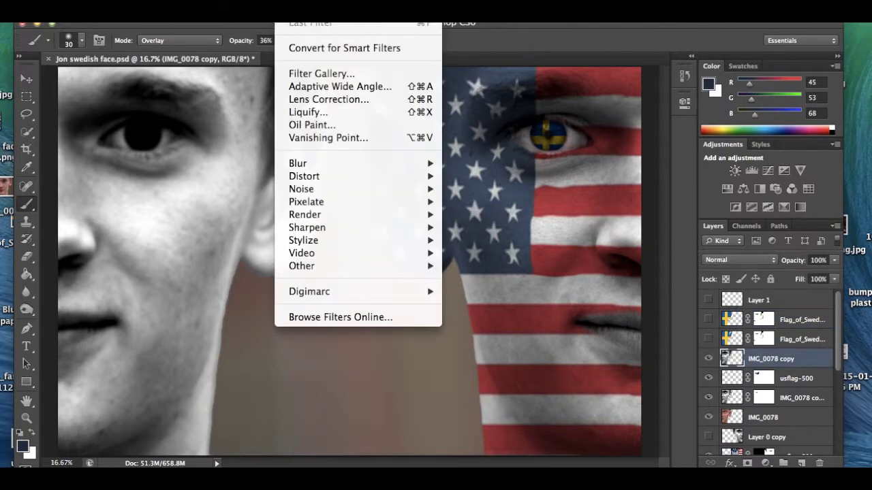
mouse_move(312, 167)
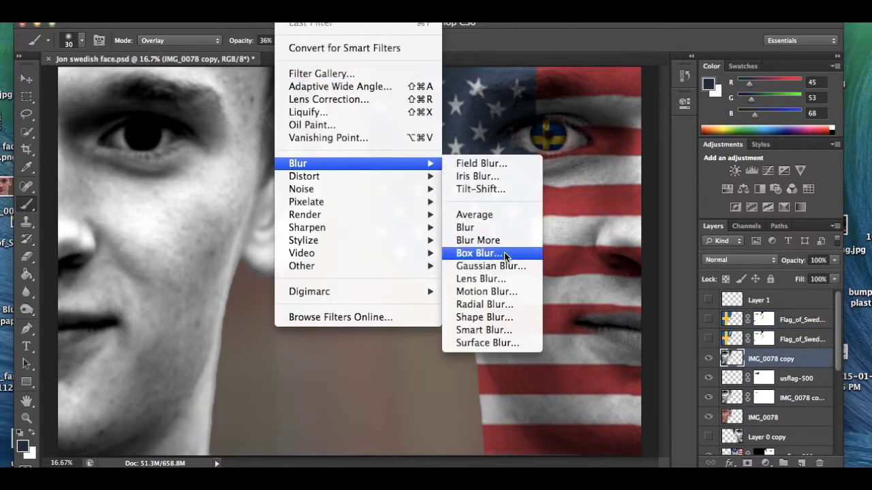
click(365, 371)
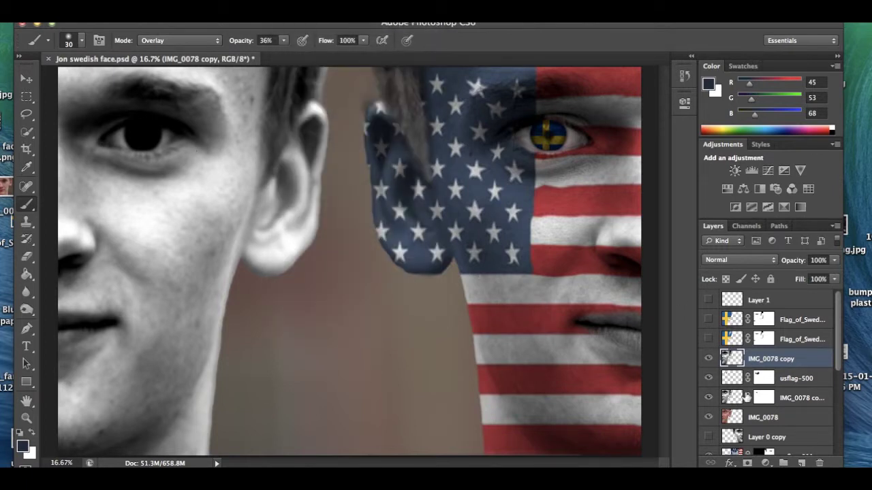
Show IMG_0078 copy, confirm Distort > Displace settings, then cancel choosing a displacement map.
click(707, 358)
click(300, 13)
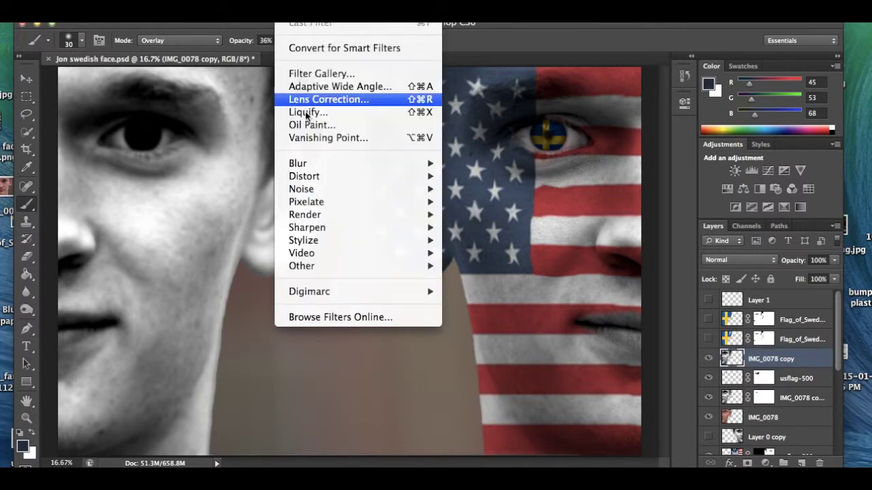
mouse_move(324, 176)
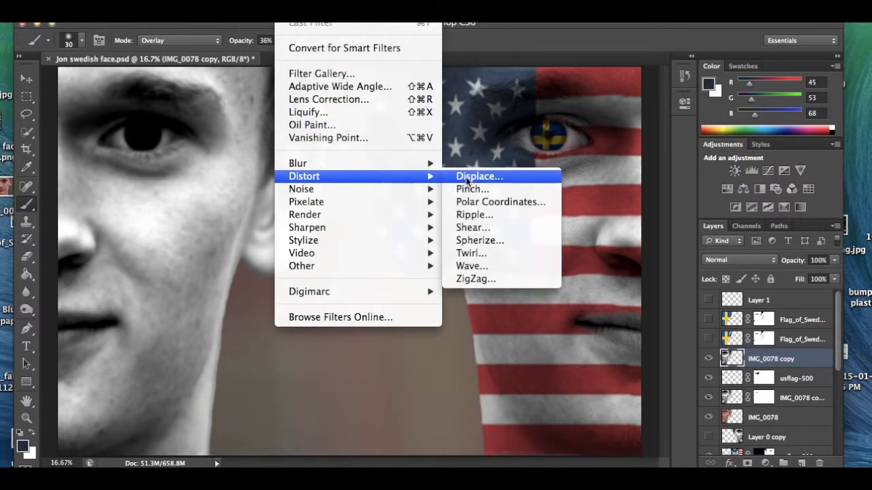
click(466, 178)
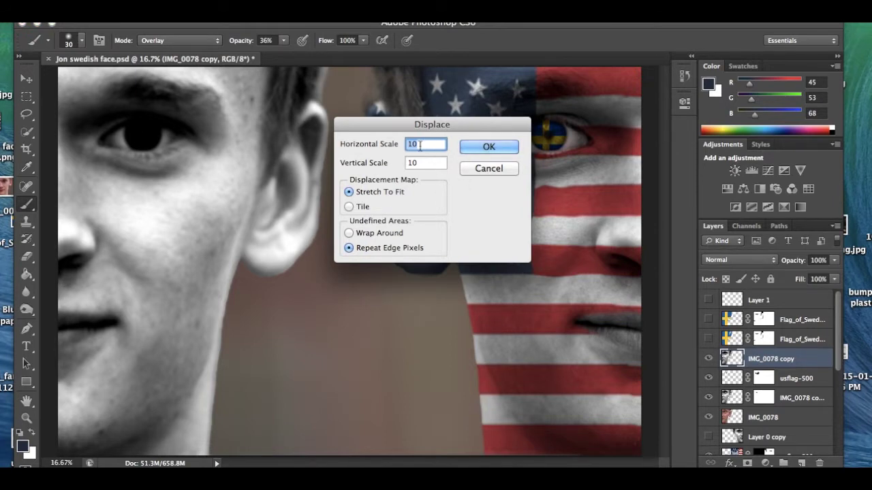
click(473, 146)
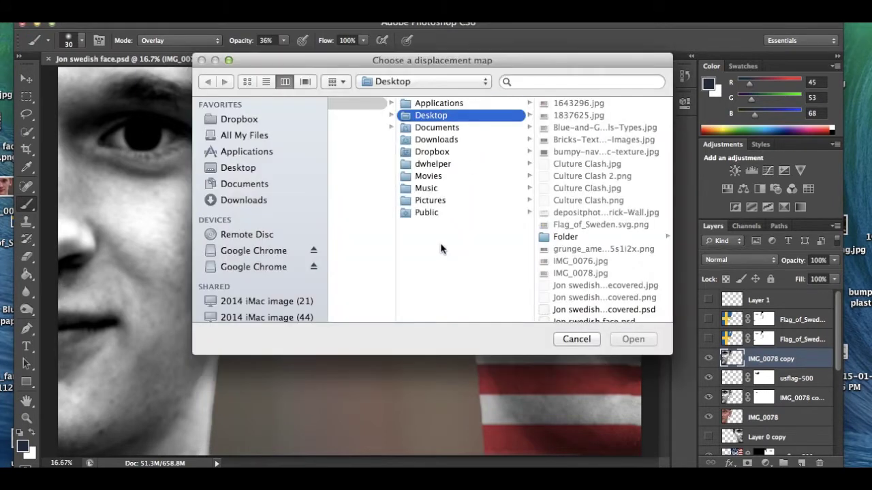
scroll(601, 292, down, 3)
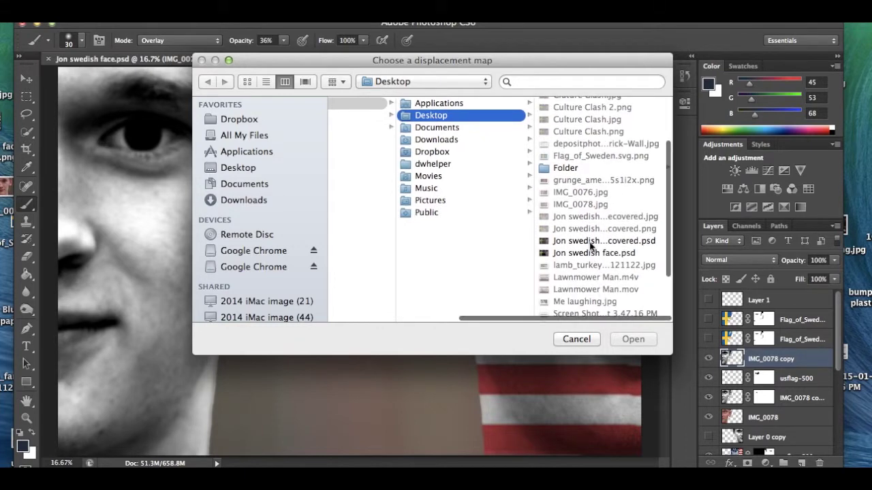
click(576, 342)
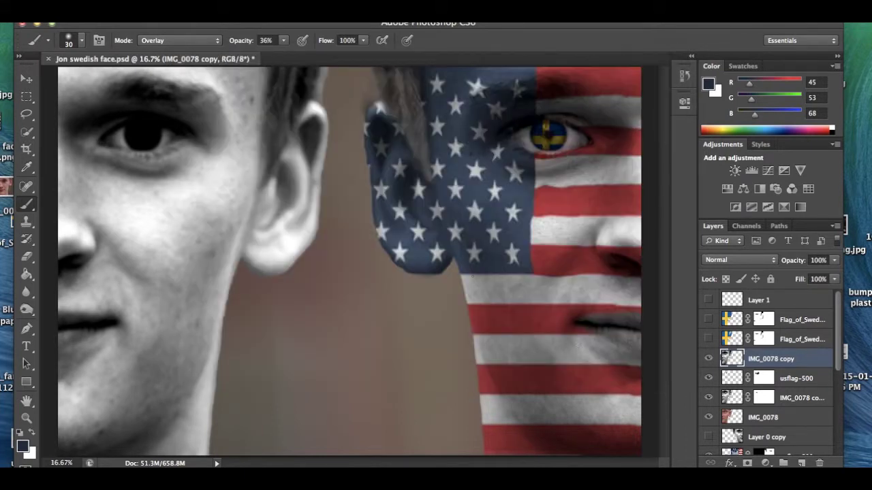
Hide IMG_0078 copy, usflag-500 and the grey face copy, and show both Flag_of_Sweden layers.
click(709, 358)
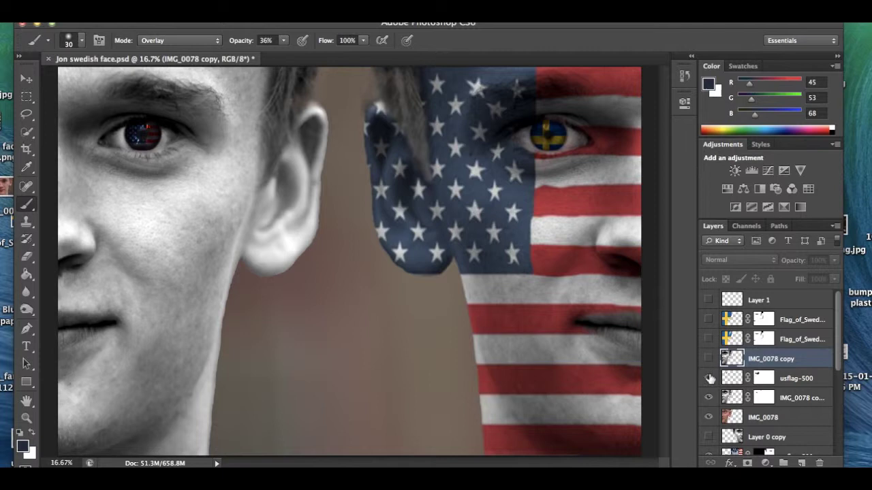
click(708, 378)
click(709, 398)
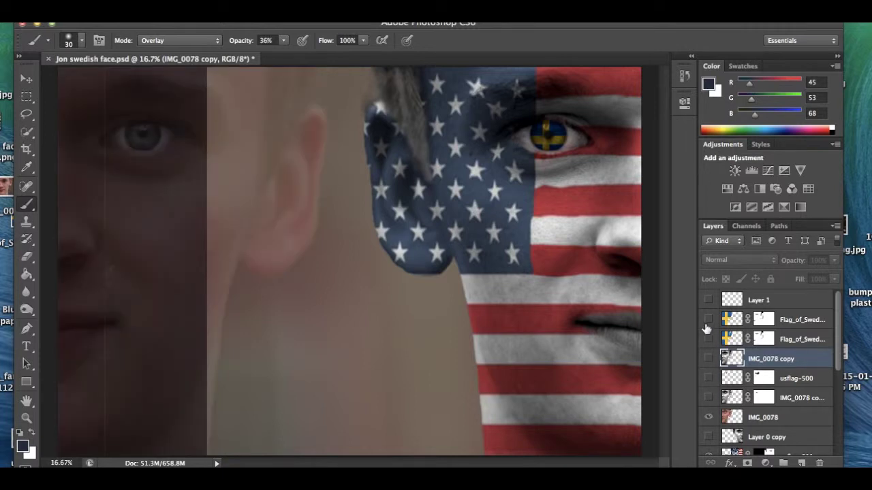
click(708, 339)
click(708, 320)
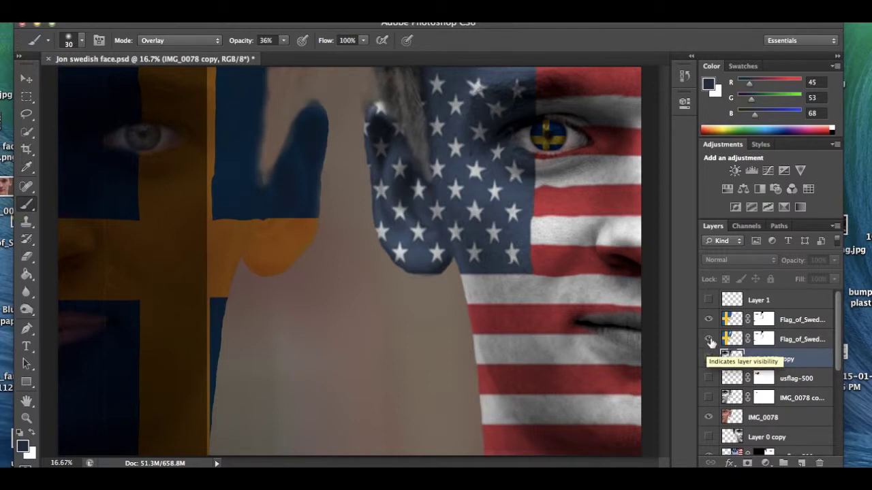
Restore the grey face copy and usflag-500 so the Swedish-flag left face gets a US-flag iris.
click(709, 339)
click(709, 339)
click(708, 359)
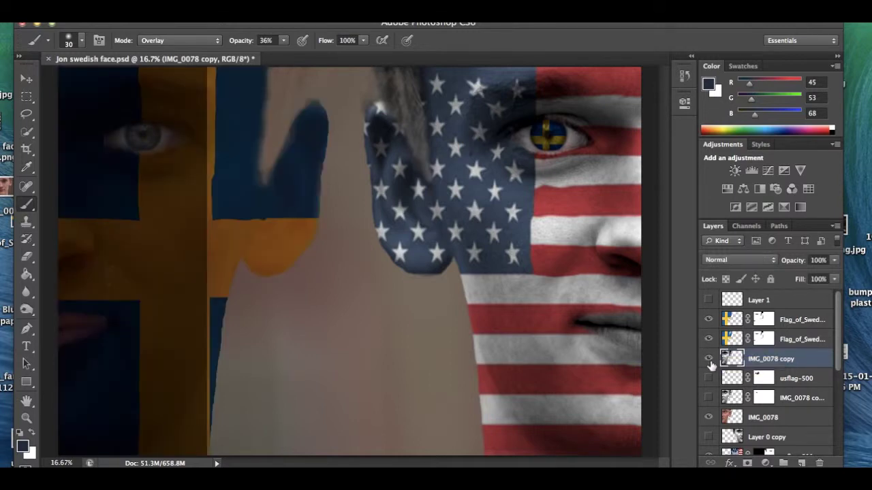
click(708, 358)
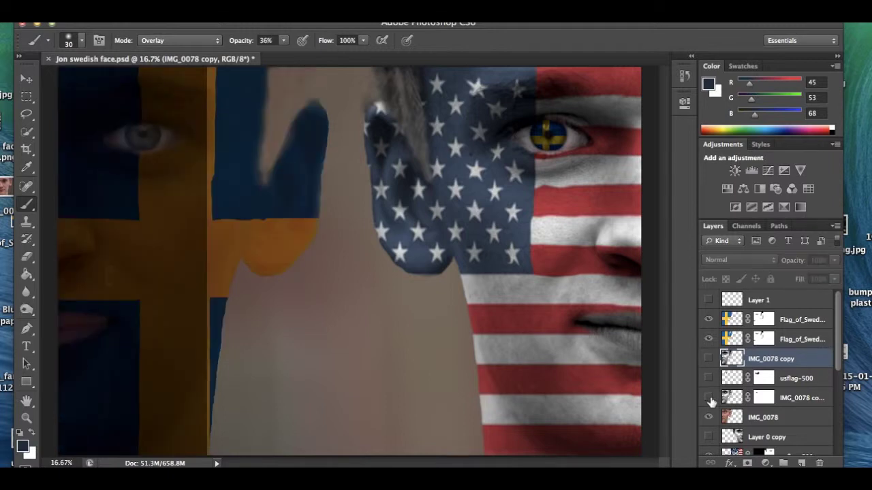
click(709, 398)
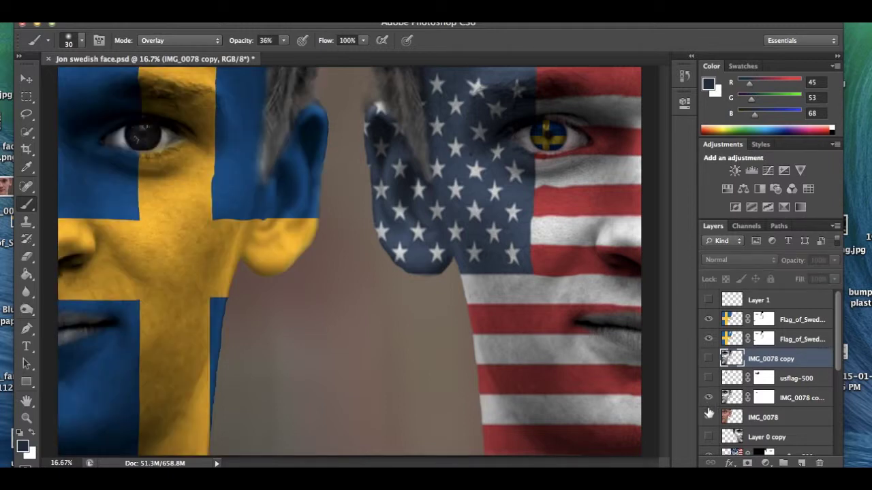
scroll(709, 415, down, 1)
click(709, 423)
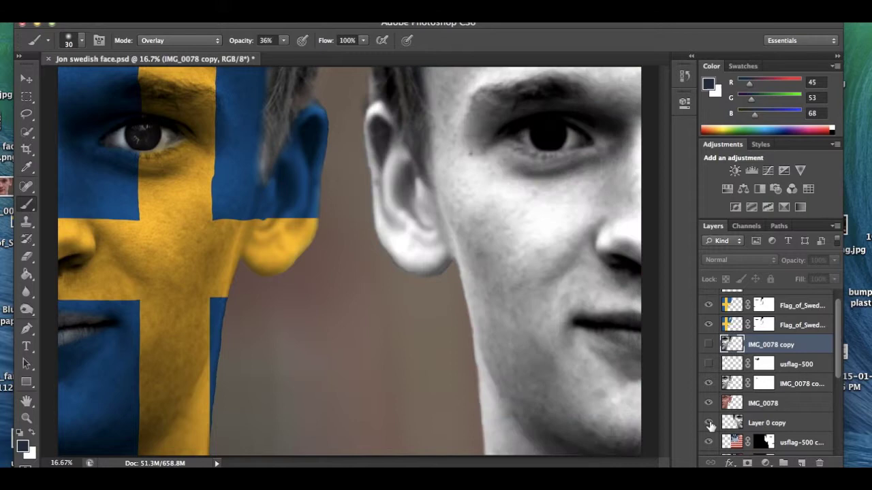
click(709, 423)
click(708, 364)
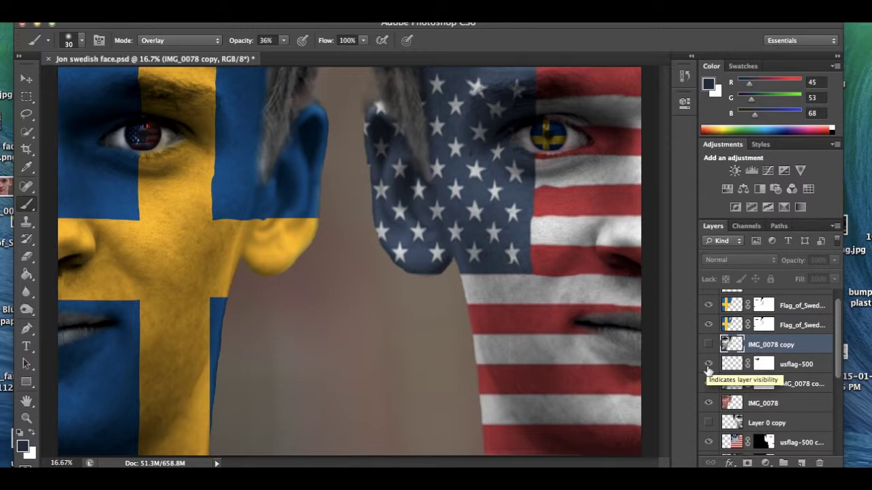
click(732, 325)
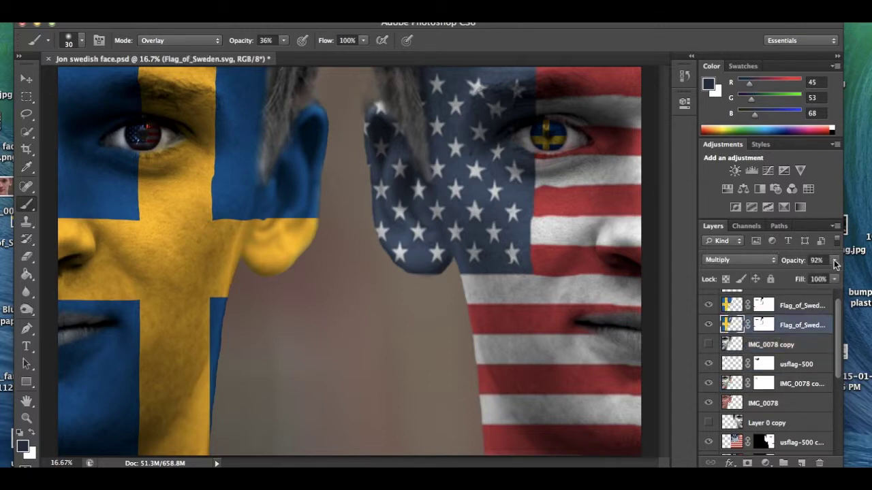
click(735, 306)
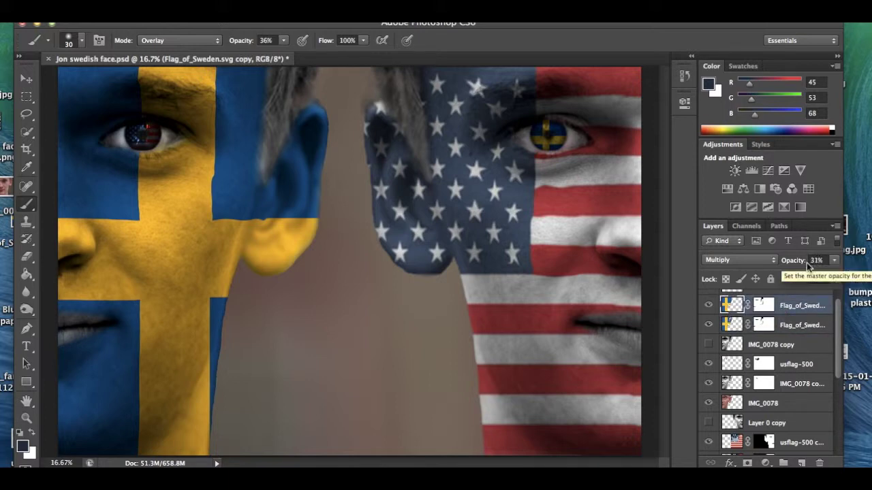
click(732, 324)
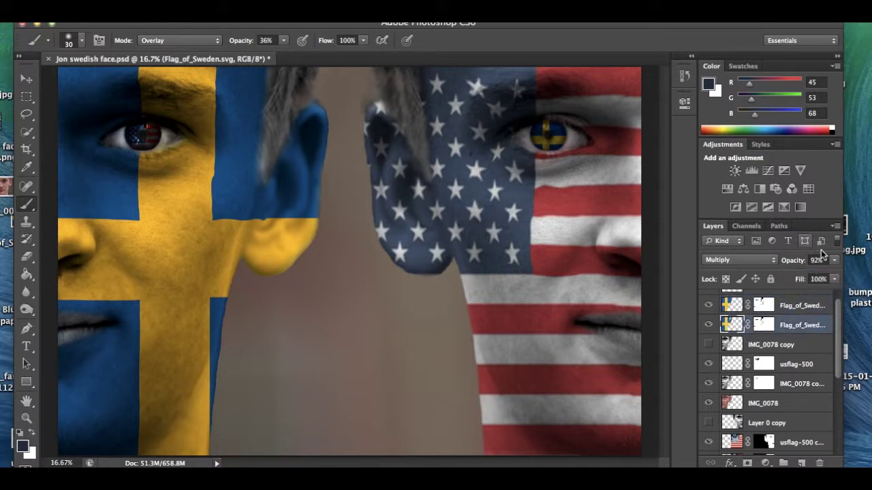
scroll(749, 366, down, 5)
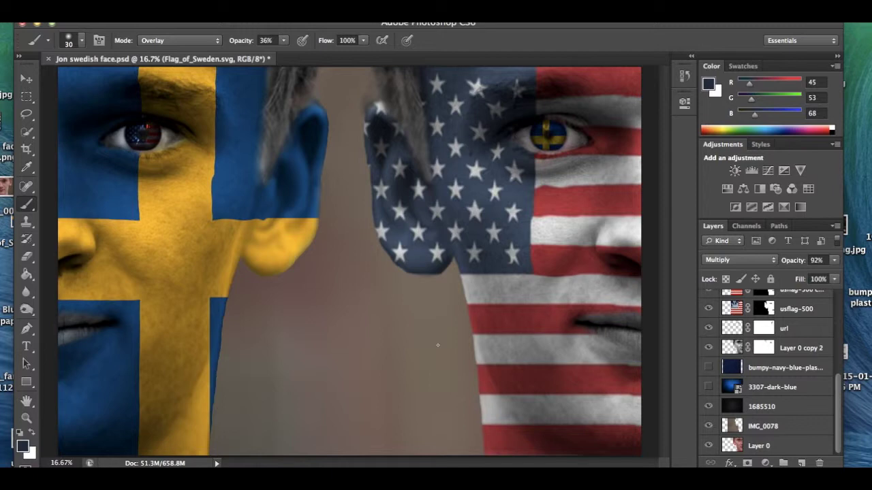
click(709, 368)
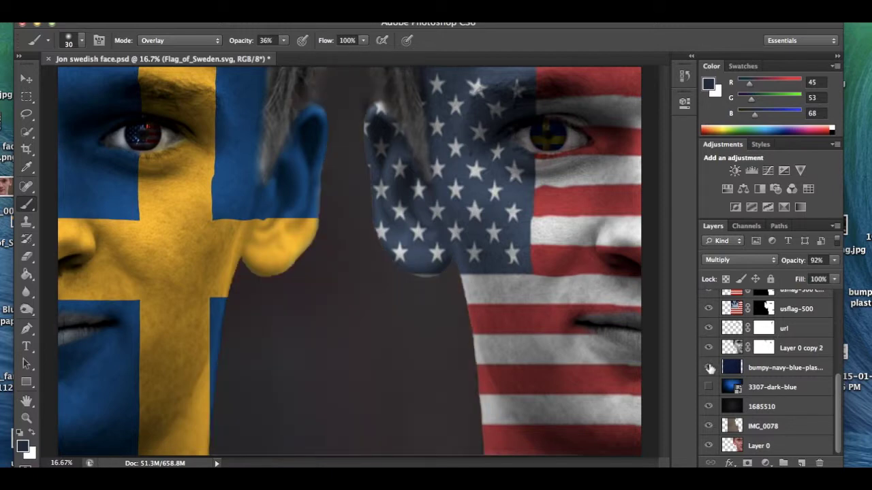
click(709, 368)
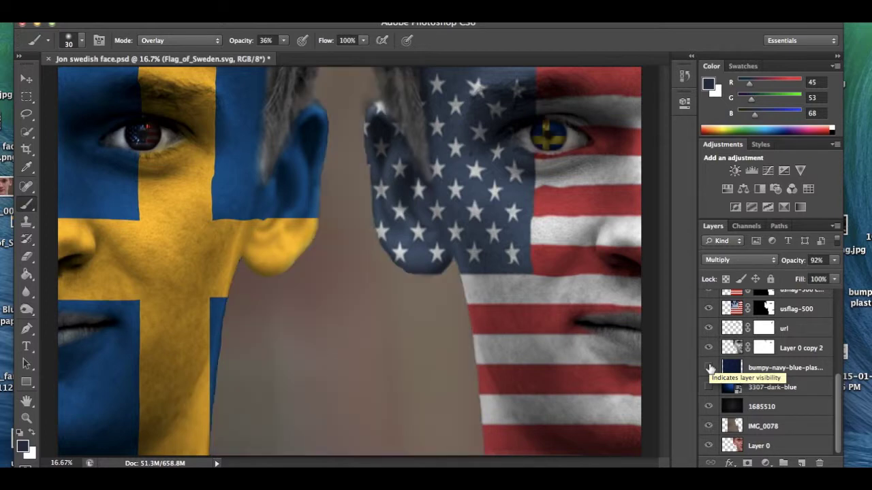
click(712, 387)
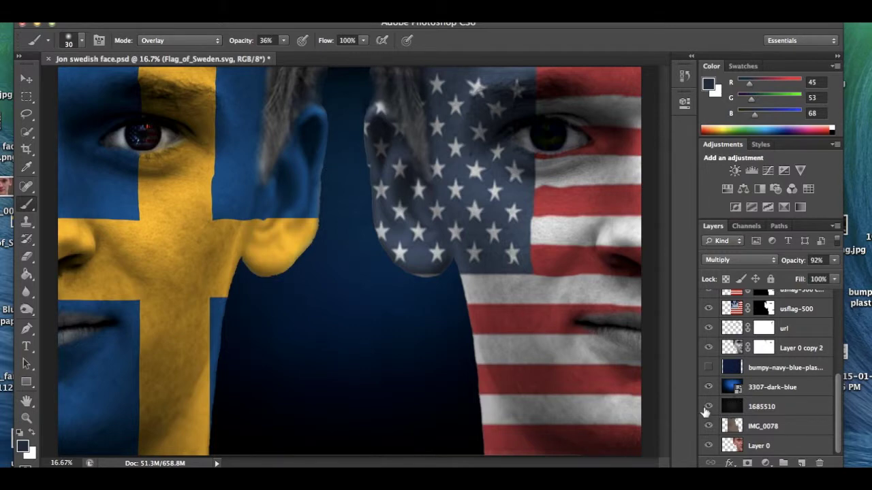
click(708, 387)
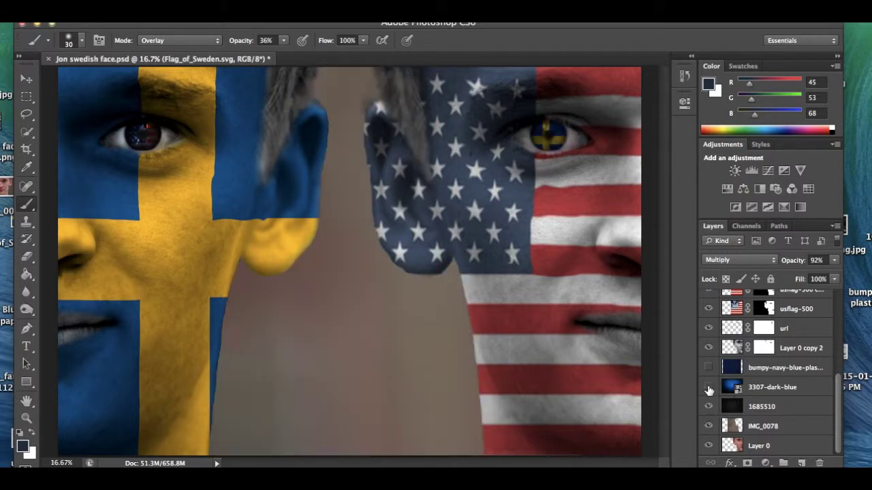
click(709, 387)
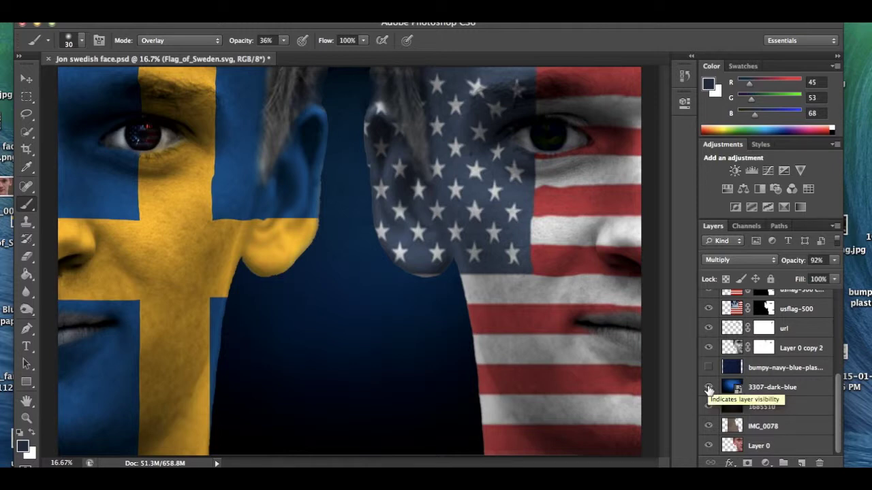
click(709, 387)
click(709, 406)
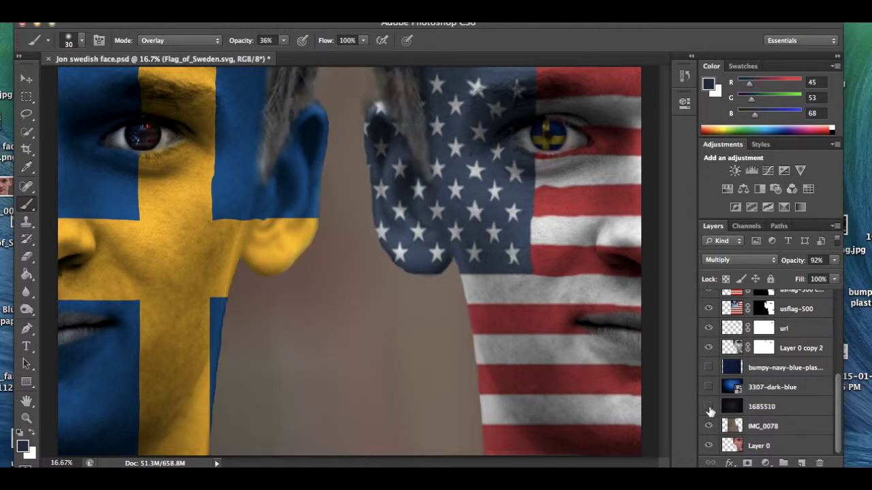
click(709, 406)
click(709, 387)
click(709, 387)
scroll(720, 388, up, 5)
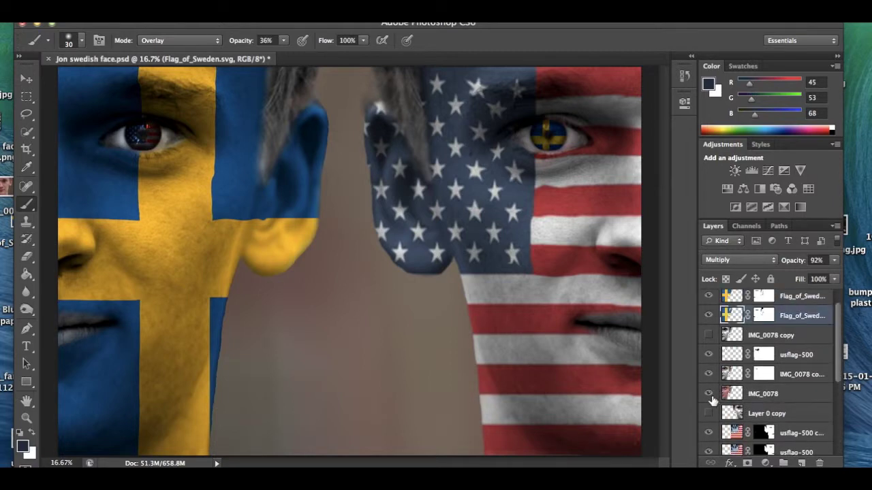
scroll(712, 399, down, 6)
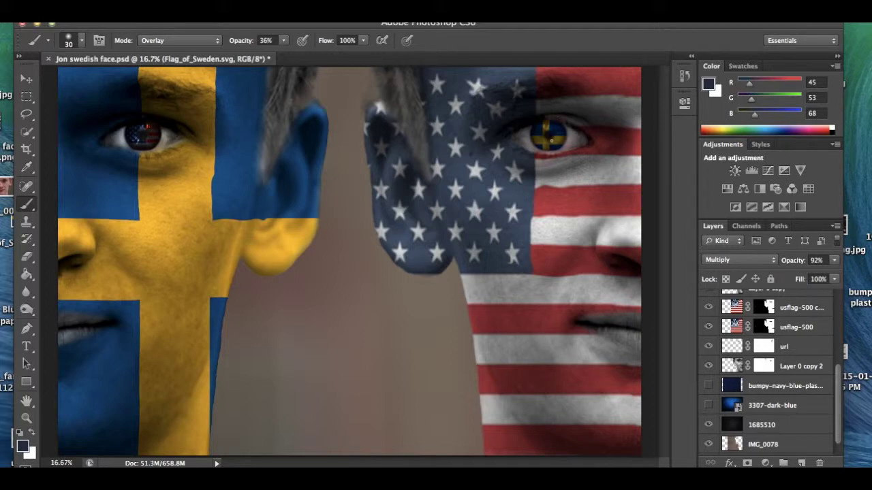
scroll(787, 404, down, 1)
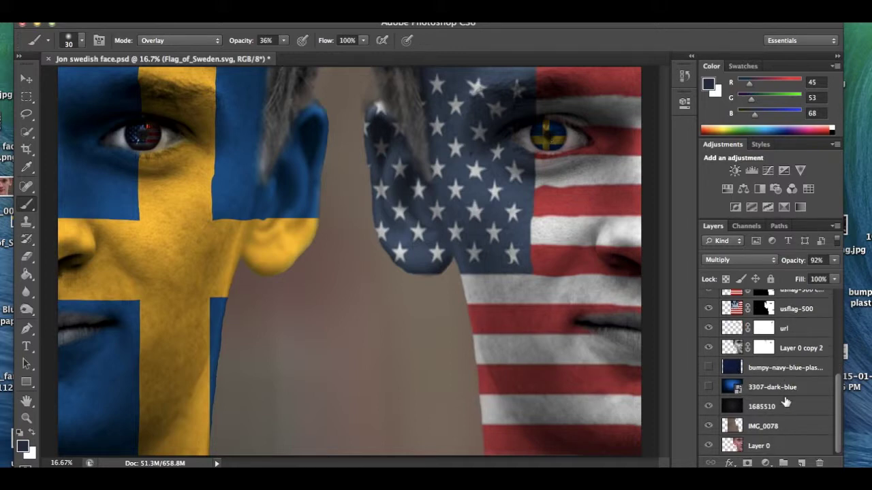